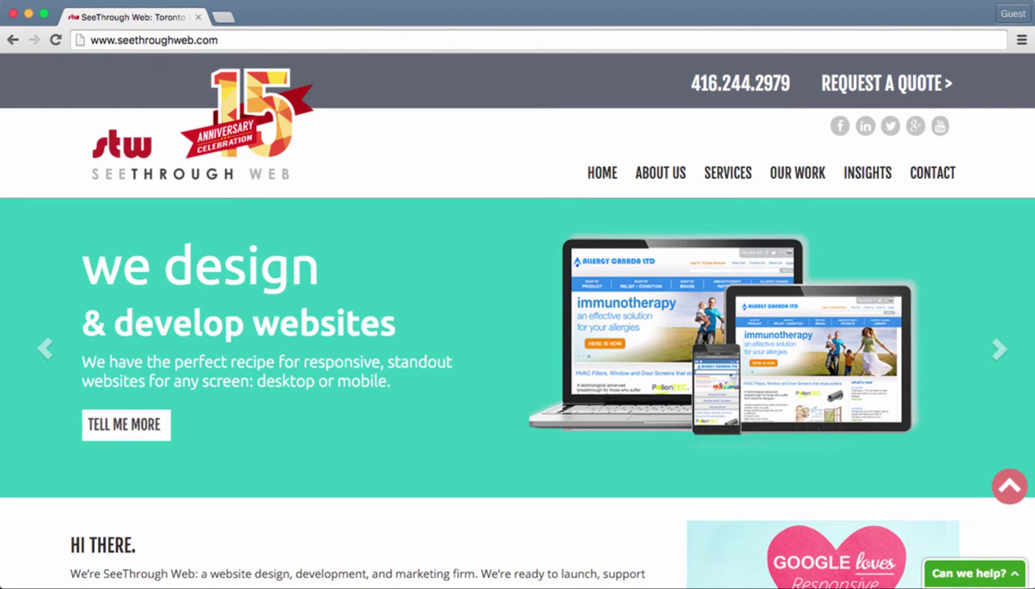
Append /typo3 to the site address to load the TYPO3 login page.
{"action": "left_click", "coordinate": [324, 42]}
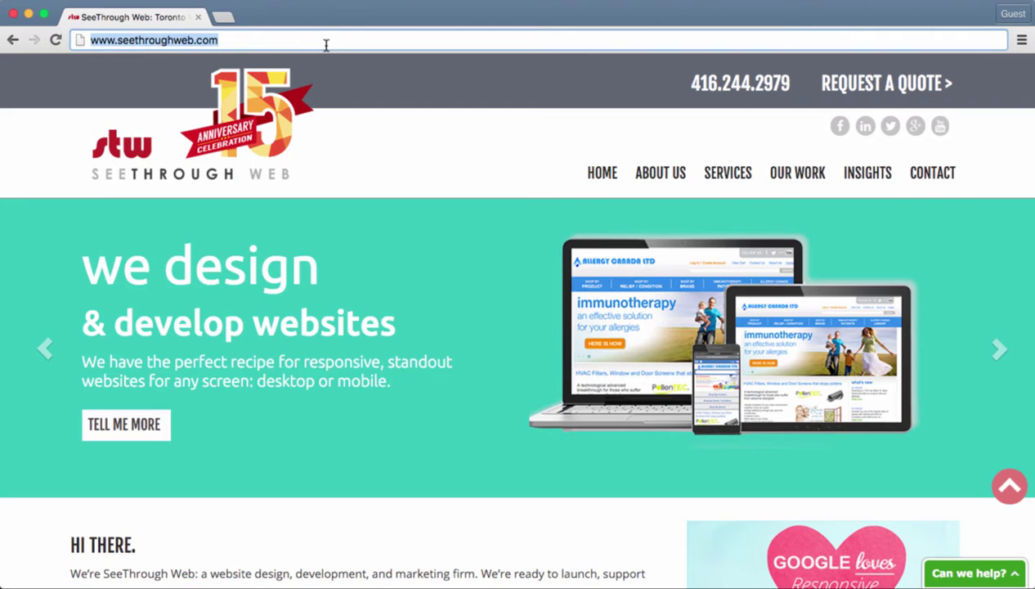
{"action": "left_click", "coordinate": [324, 42]}
{"action": "type", "text": "/typ"}
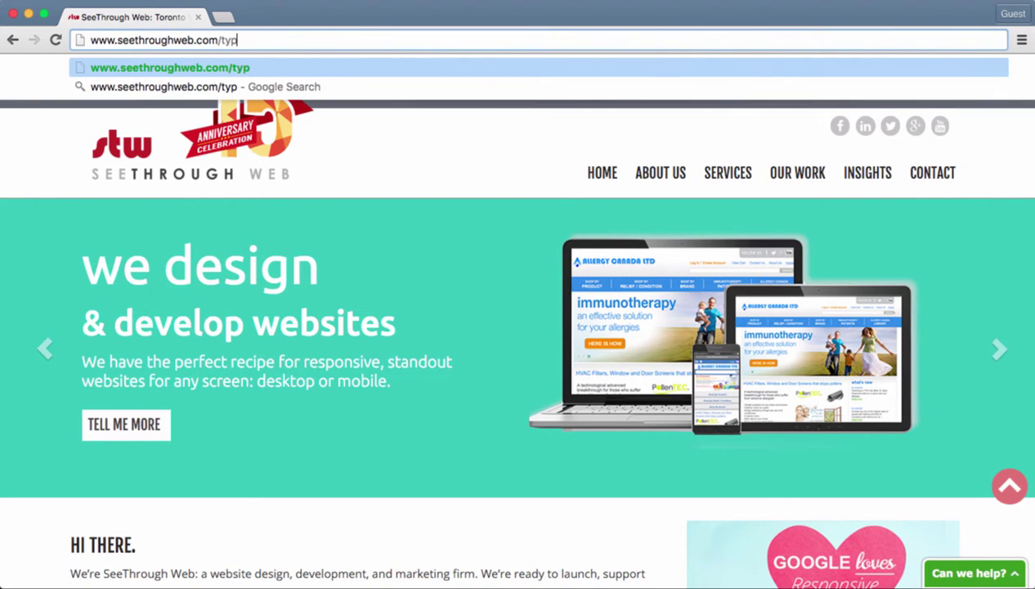
{"action": "type", "text": "o3"}
{"action": "key", "text": "Return"}
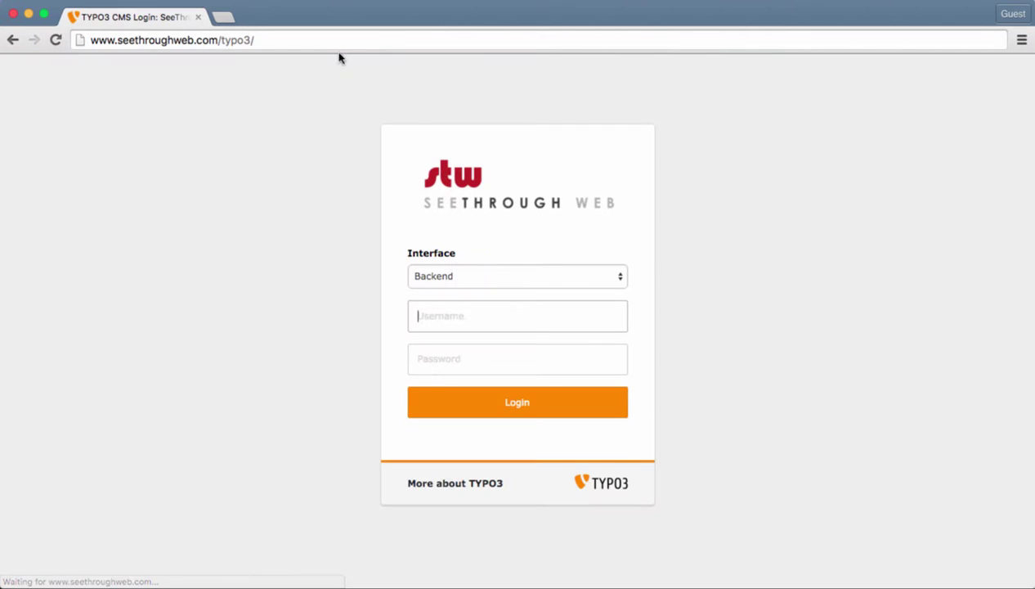
Log in with the Frontend interface using the username and password.
{"action": "left_click", "coordinate": [558, 275]}
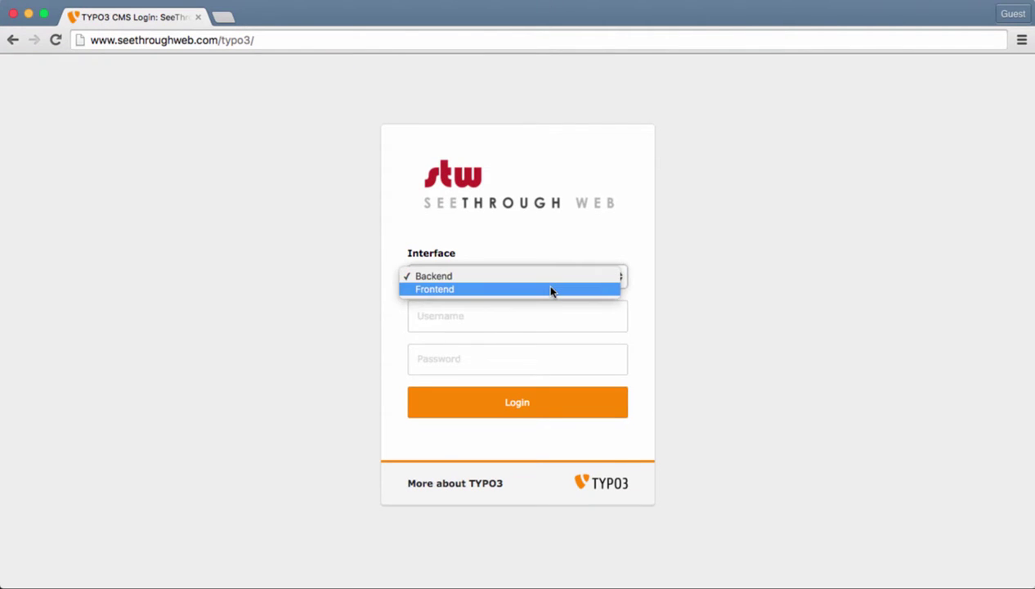
{"action": "left_click", "coordinate": [551, 289]}
{"action": "left_click", "coordinate": [534, 309]}
{"action": "type", "text": "editor"}
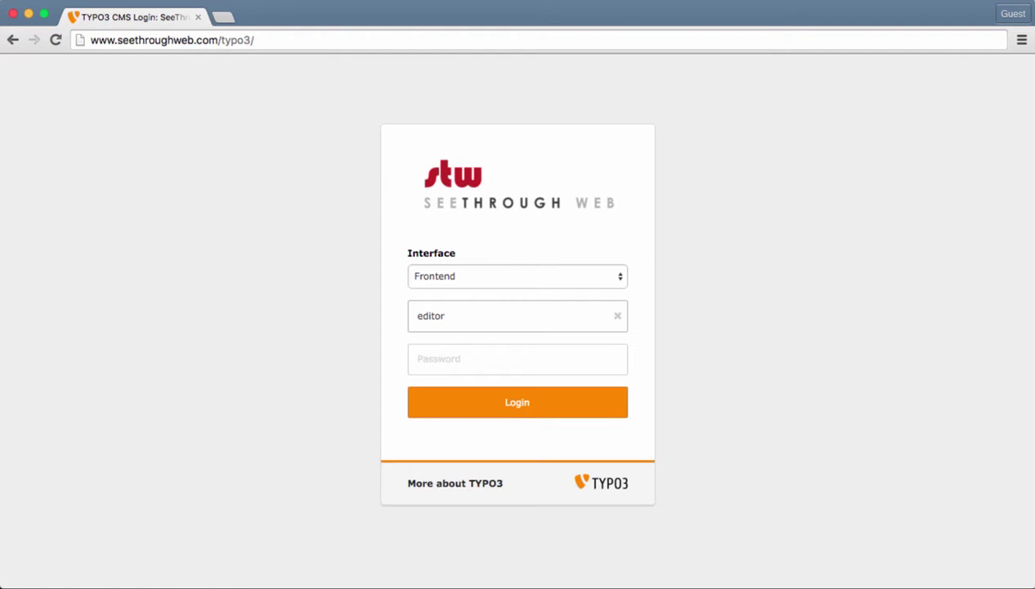
{"action": "key", "text": "Tab"}
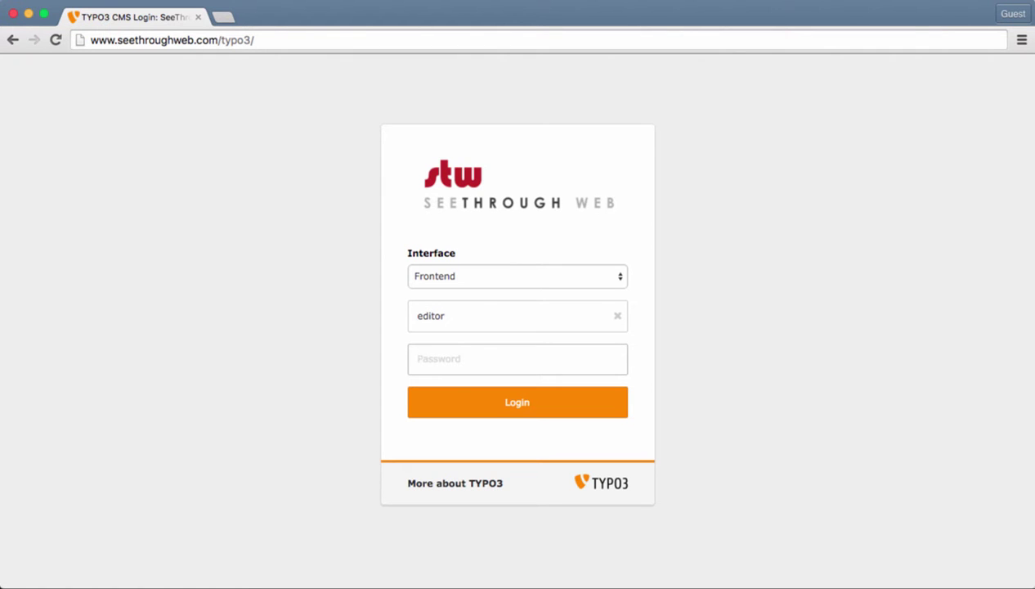
{"action": "type", "text": "*************"}
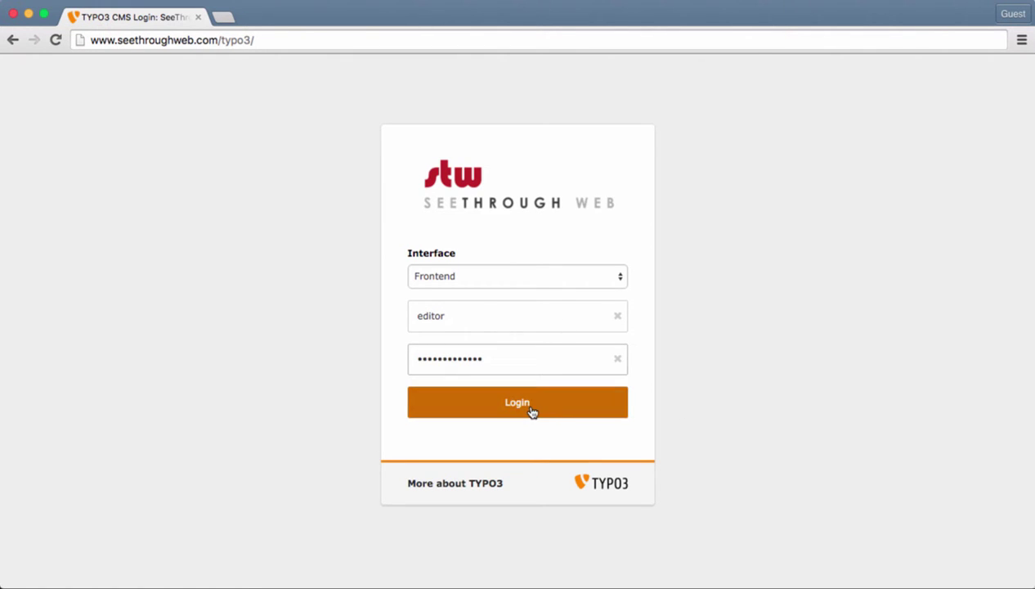
{"action": "left_click", "coordinate": [530, 408]}
{"action": "left_click", "coordinate": [530, 409]}
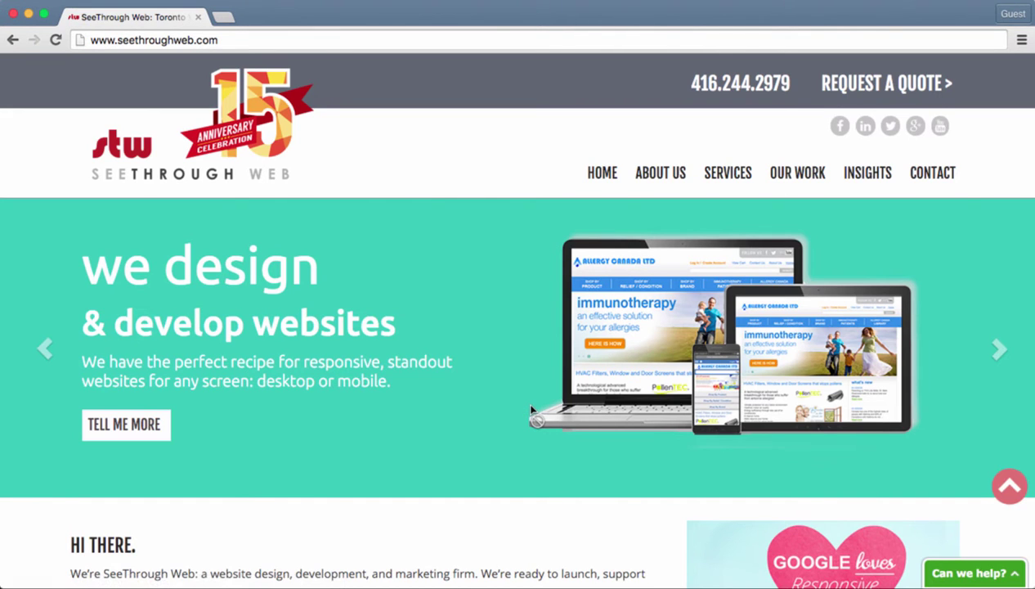
Go from About Us to the 'SeeThrough Web (STW) in the Community' page and look over its content.
{"action": "left_click", "coordinate": [660, 175]}
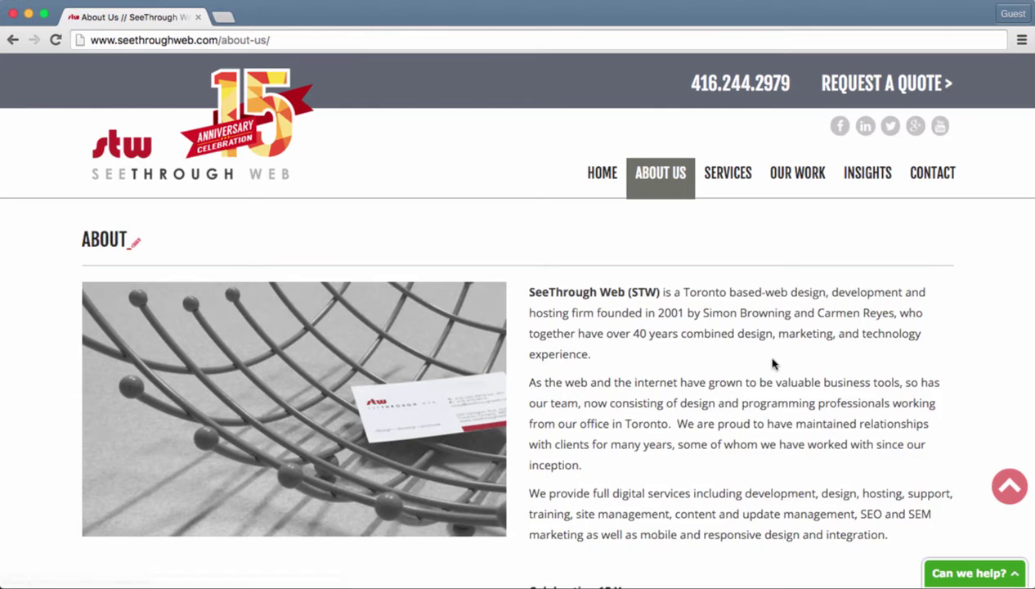
{"action": "scroll", "coordinate": [775, 372], "scroll_direction": "down", "scroll_amount": 3}
{"action": "scroll", "coordinate": [775, 379], "scroll_direction": "down", "scroll_amount": 1}
{"action": "scroll", "coordinate": [777, 411], "scroll_direction": "down", "scroll_amount": 3}
{"action": "scroll", "coordinate": [719, 453], "scroll_direction": "down", "scroll_amount": 2}
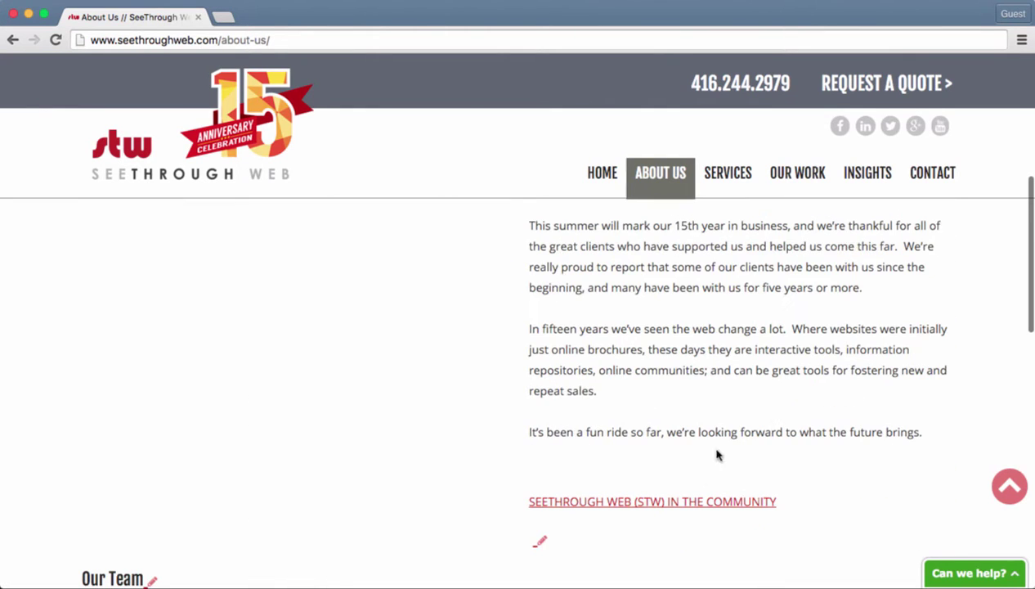
{"action": "left_click", "coordinate": [709, 504]}
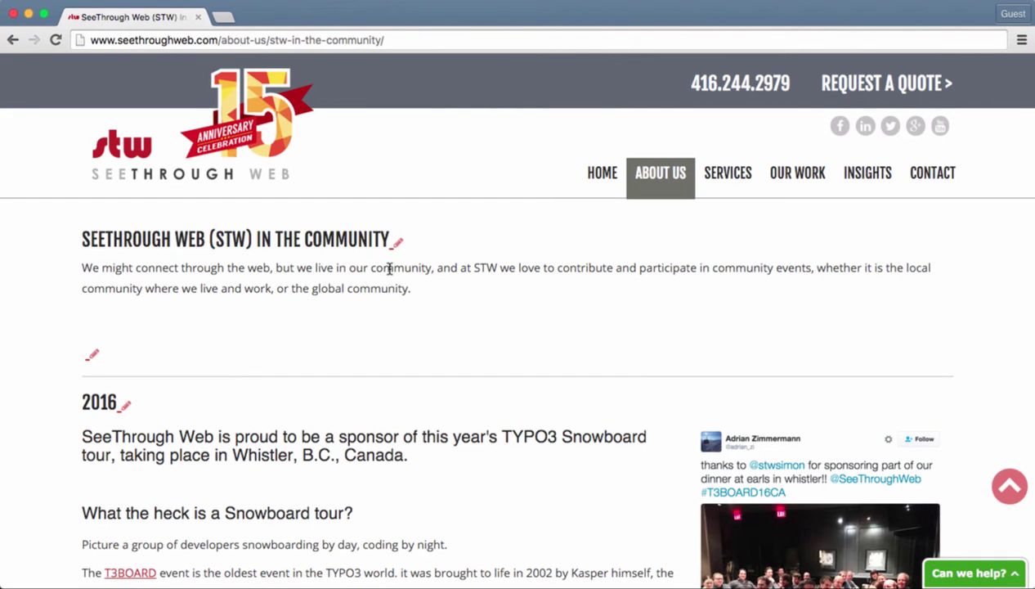
{"action": "scroll", "coordinate": [449, 441], "scroll_direction": "down", "scroll_amount": 3}
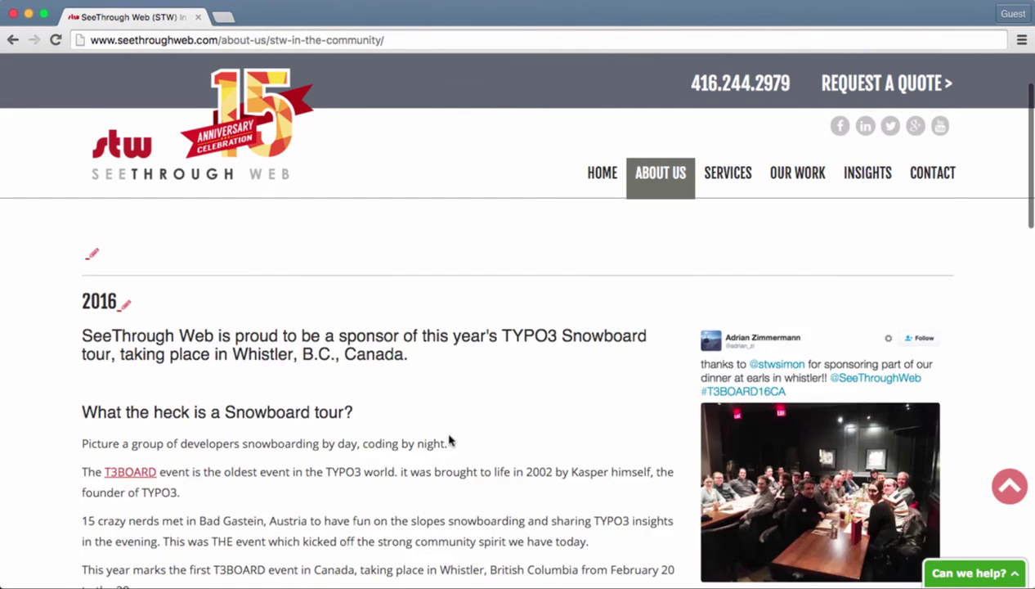
{"action": "scroll", "coordinate": [449, 441], "scroll_direction": "down", "scroll_amount": 5}
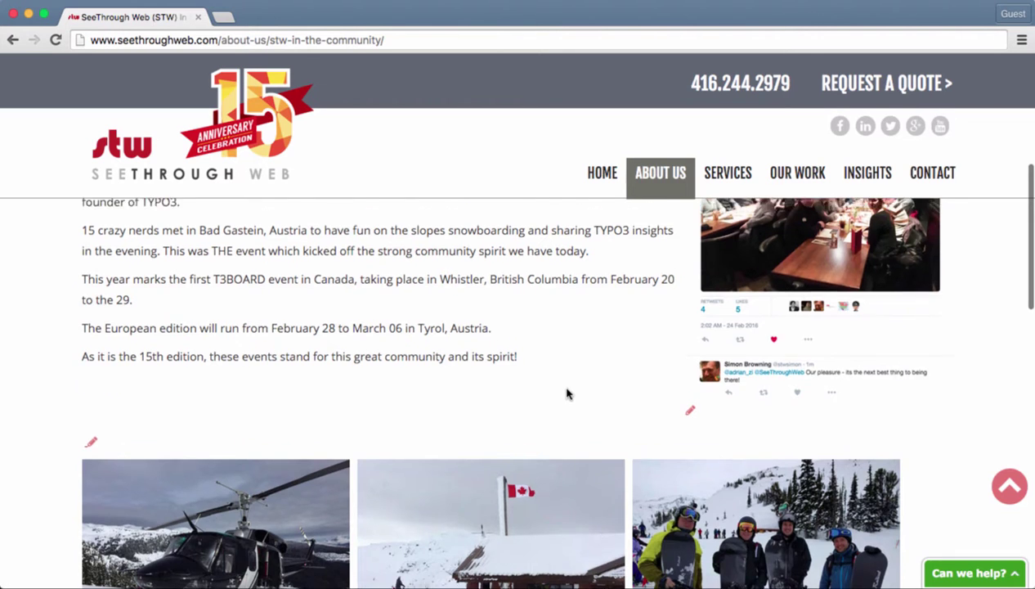
{"action": "scroll", "coordinate": [566, 393], "scroll_direction": "up", "scroll_amount": 3}
{"action": "scroll", "coordinate": [567, 393], "scroll_direction": "up", "scroll_amount": 4}
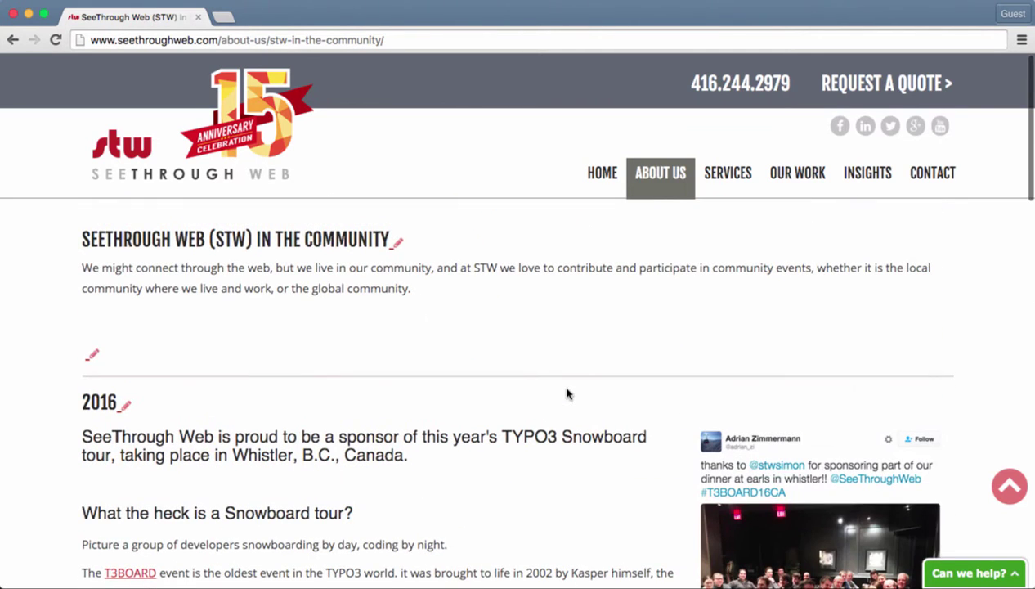
Add 'My new text.' as a bold bulleted line under the community introduction and save.
{"action": "left_click", "coordinate": [94, 356]}
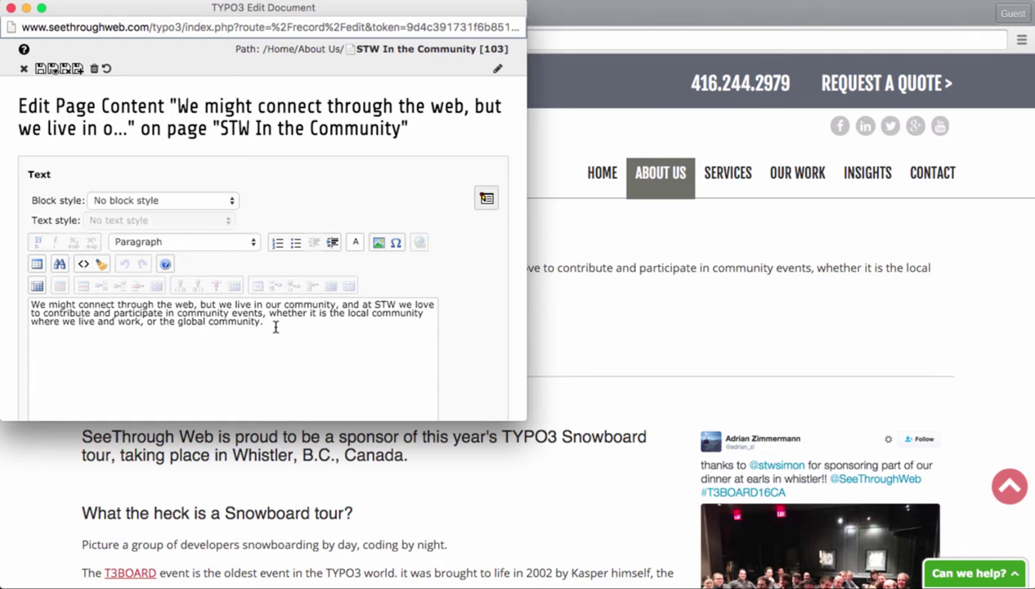
{"action": "key", "text": "Return"}
{"action": "left_click_drag", "start_coordinate": [119, 357], "coordinate": [26, 358]}
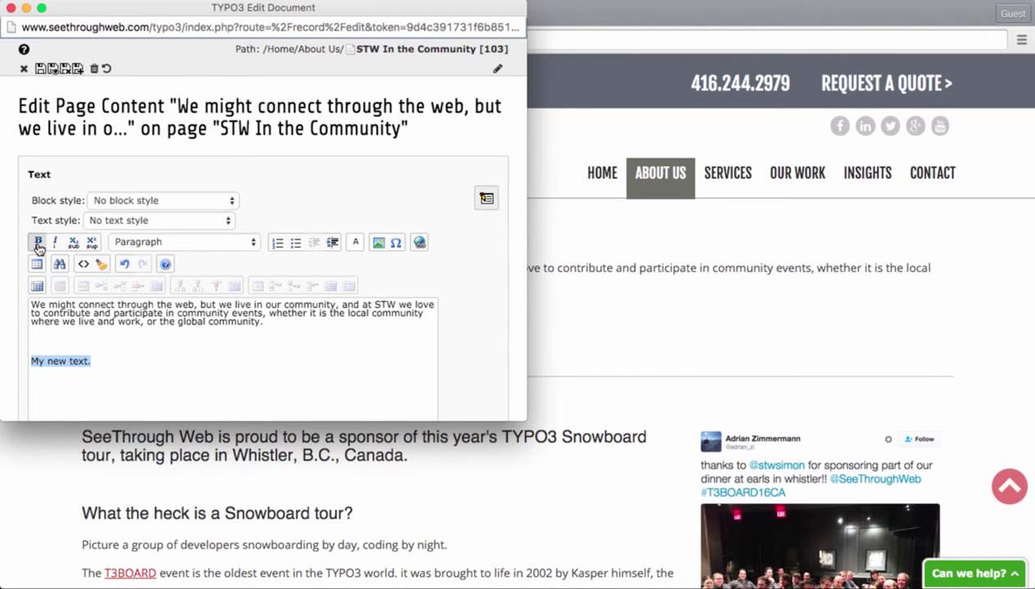
{"action": "left_click", "coordinate": [38, 242]}
{"action": "left_click_drag", "start_coordinate": [105, 361], "coordinate": [26, 359]}
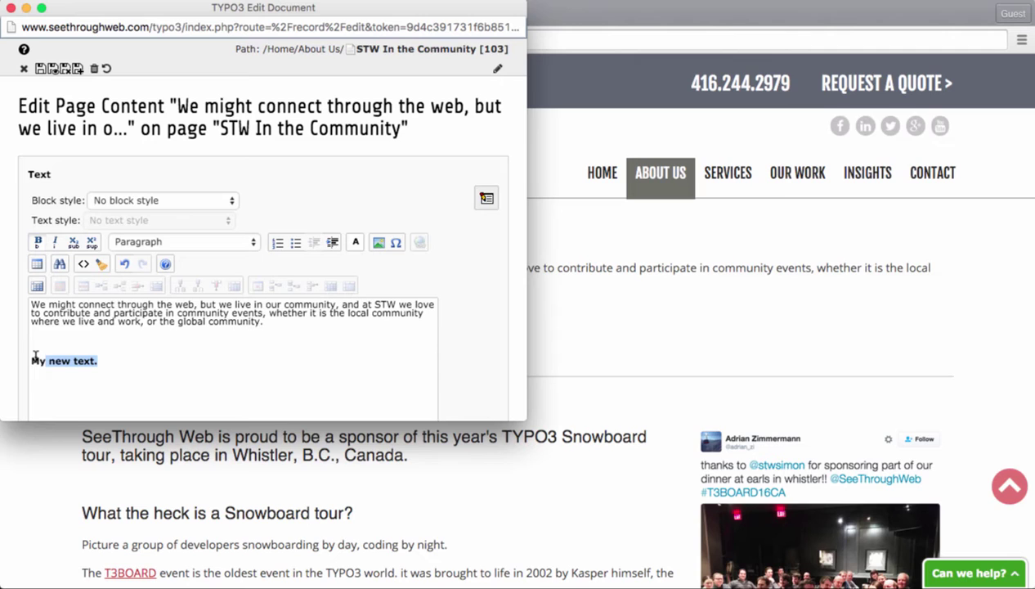
{"action": "left_click", "coordinate": [296, 244]}
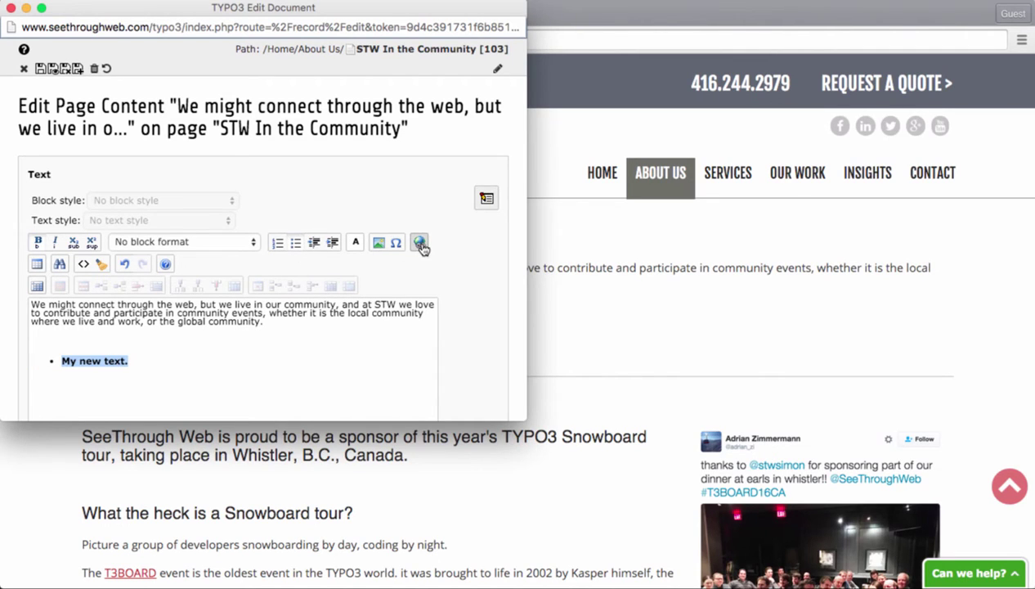
{"action": "left_click", "coordinate": [338, 326]}
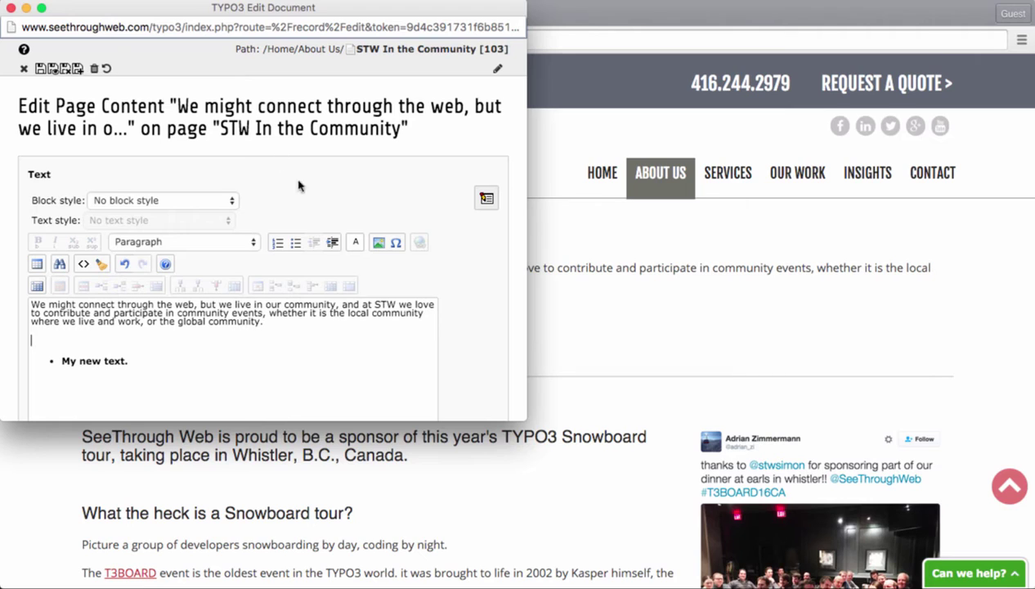
{"action": "left_click", "coordinate": [67, 69]}
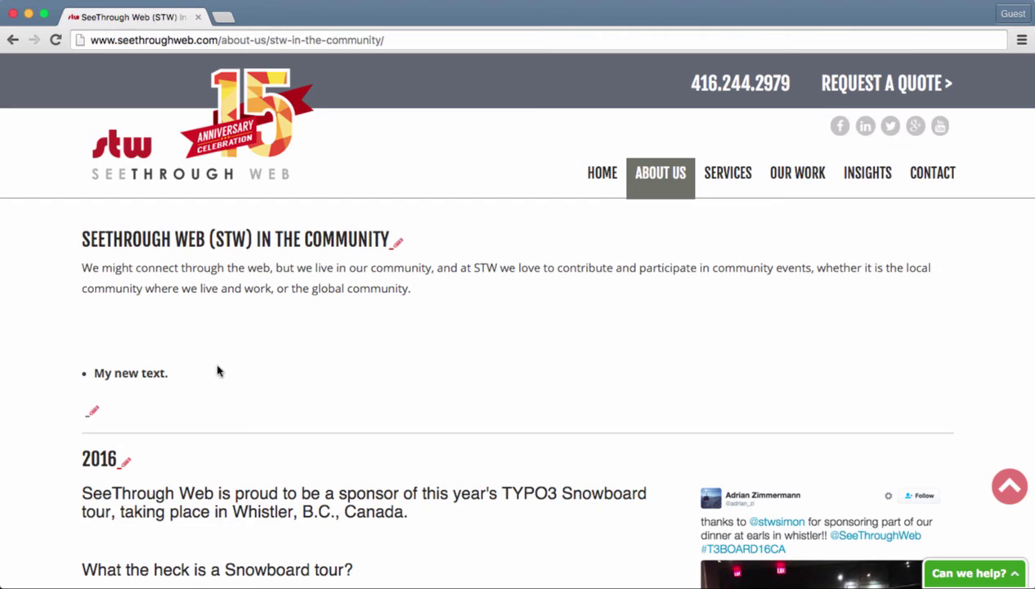
Scroll down to the 'What the heck is a Snowboard tour?' section and its tweet photo.
{"action": "scroll", "coordinate": [637, 362], "scroll_direction": "down", "scroll_amount": 2}
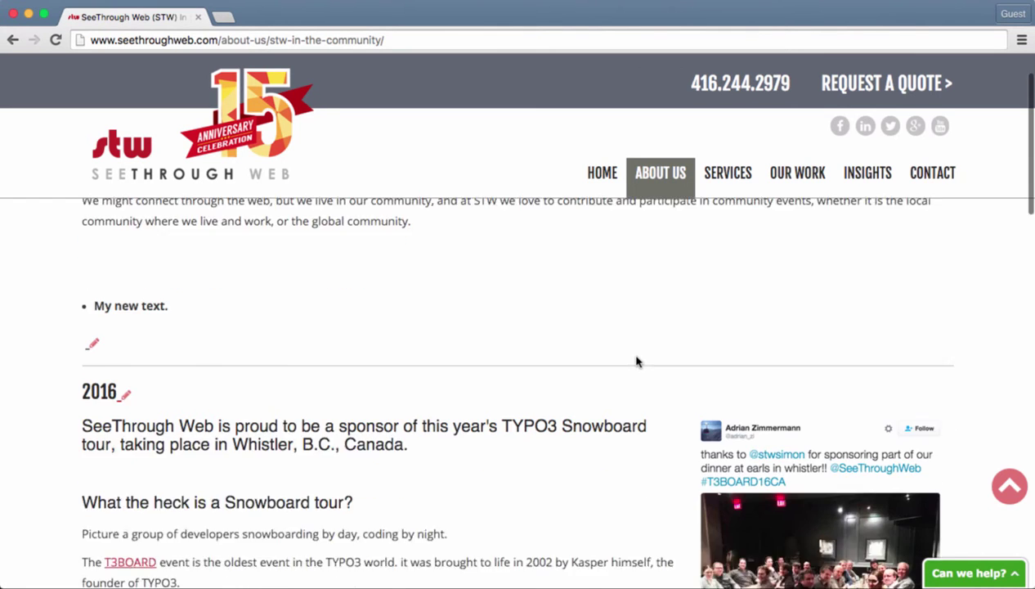
{"action": "scroll", "coordinate": [638, 362], "scroll_direction": "down", "scroll_amount": 2}
{"action": "scroll", "coordinate": [642, 367], "scroll_direction": "down", "scroll_amount": 4}
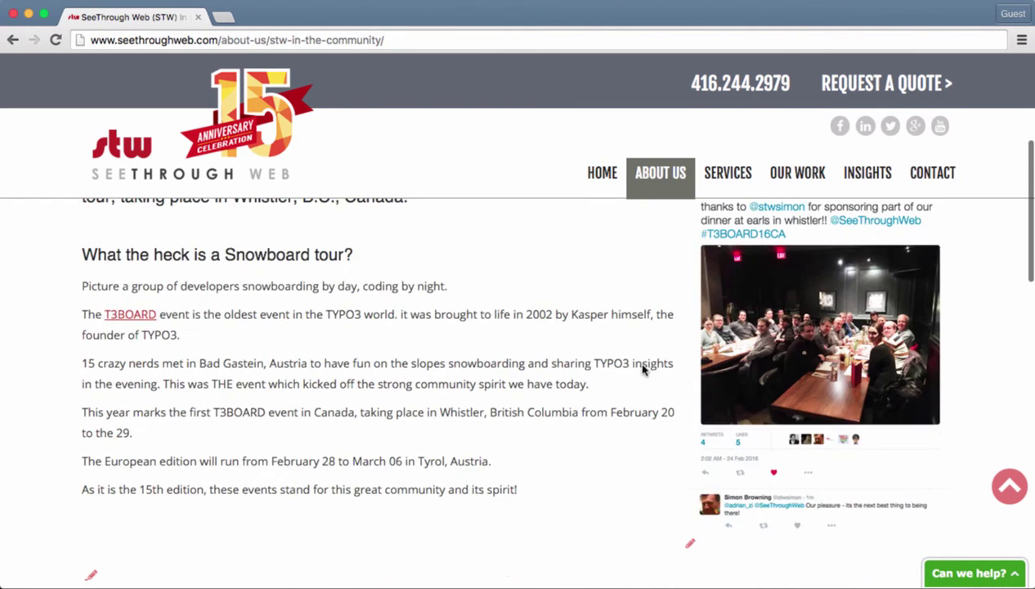
Edit the Snowboard sponsor element and choose to add an image from its Images tab.
{"action": "left_click", "coordinate": [692, 547]}
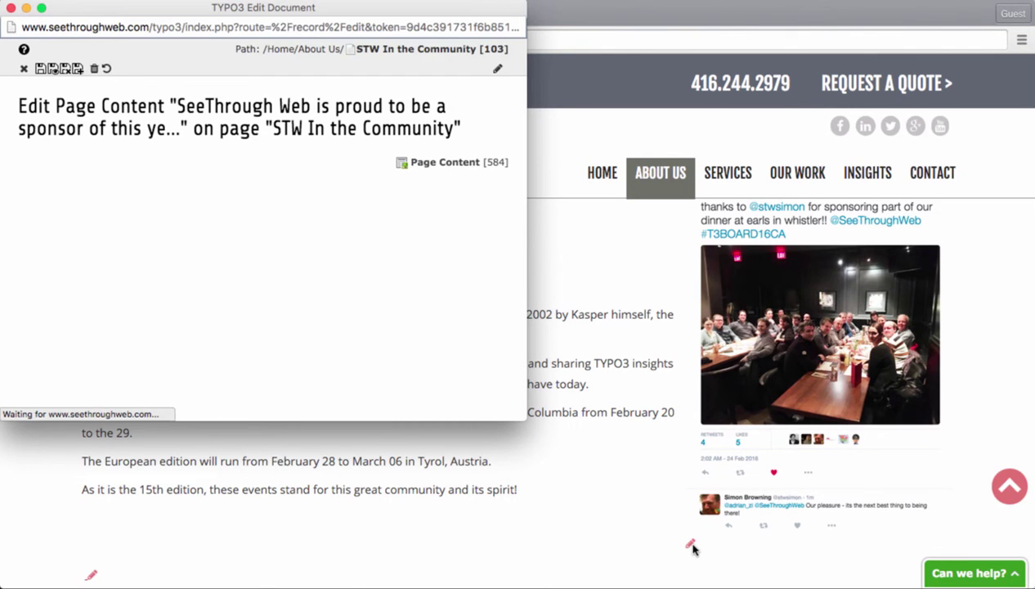
{"action": "left_click", "coordinate": [500, 72]}
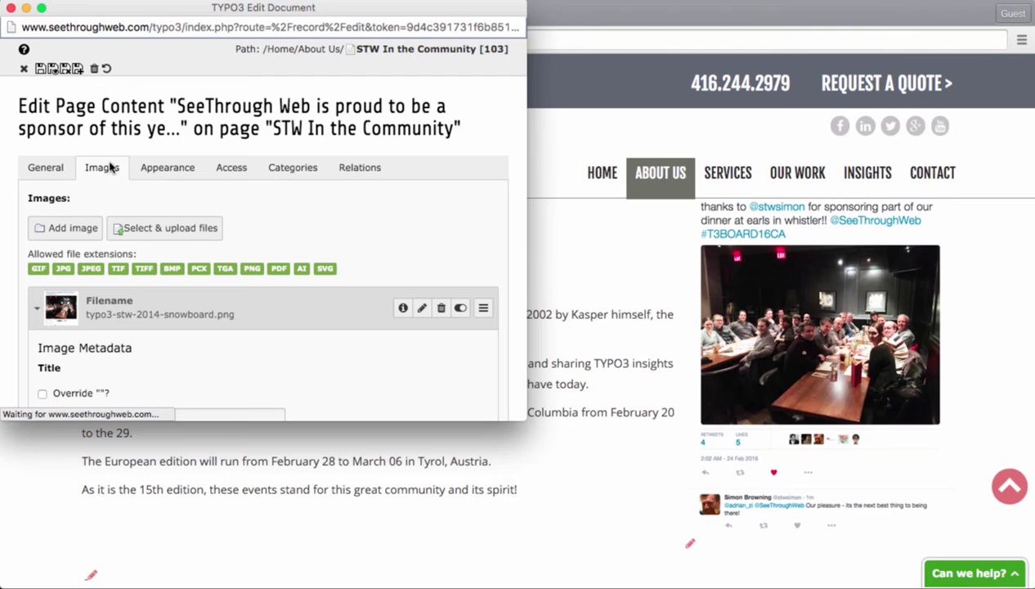
{"action": "scroll", "coordinate": [337, 231], "scroll_direction": "down", "scroll_amount": 1}
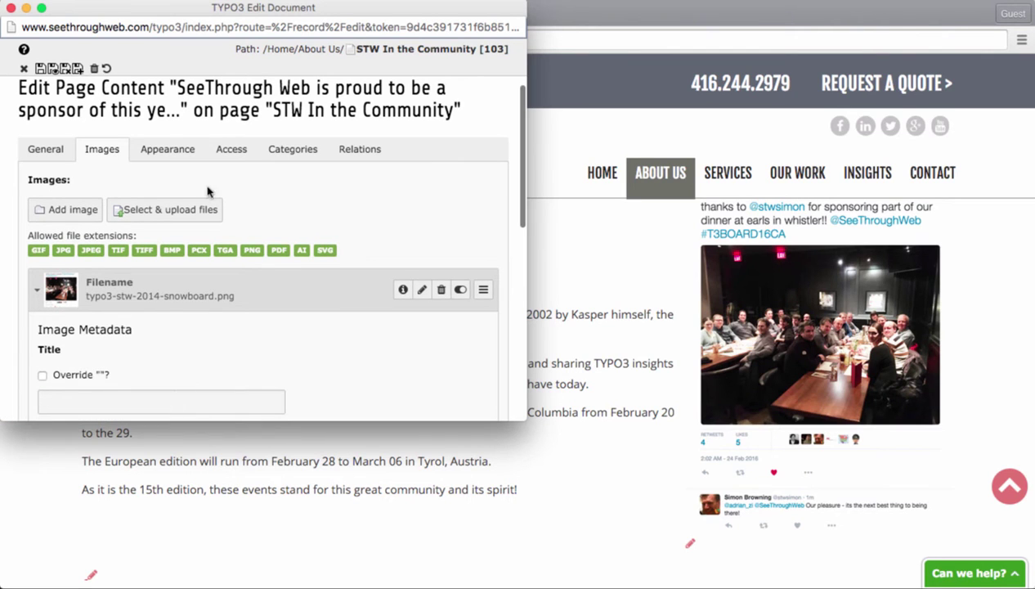
{"action": "left_click", "coordinate": [75, 210]}
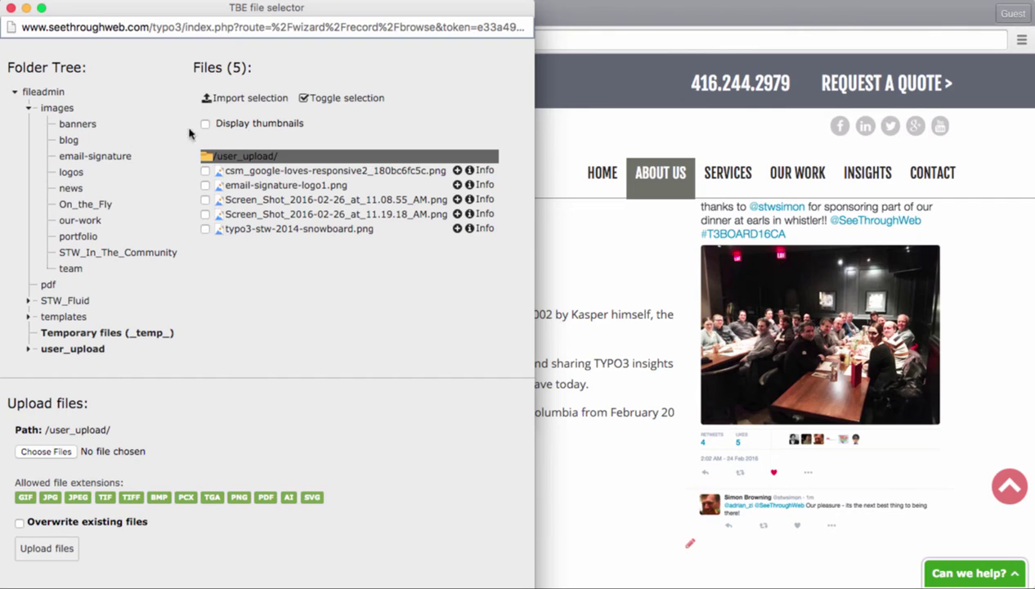
Open the images > STW_In_The_Community folder in the file selector.
{"action": "left_click", "coordinate": [124, 252]}
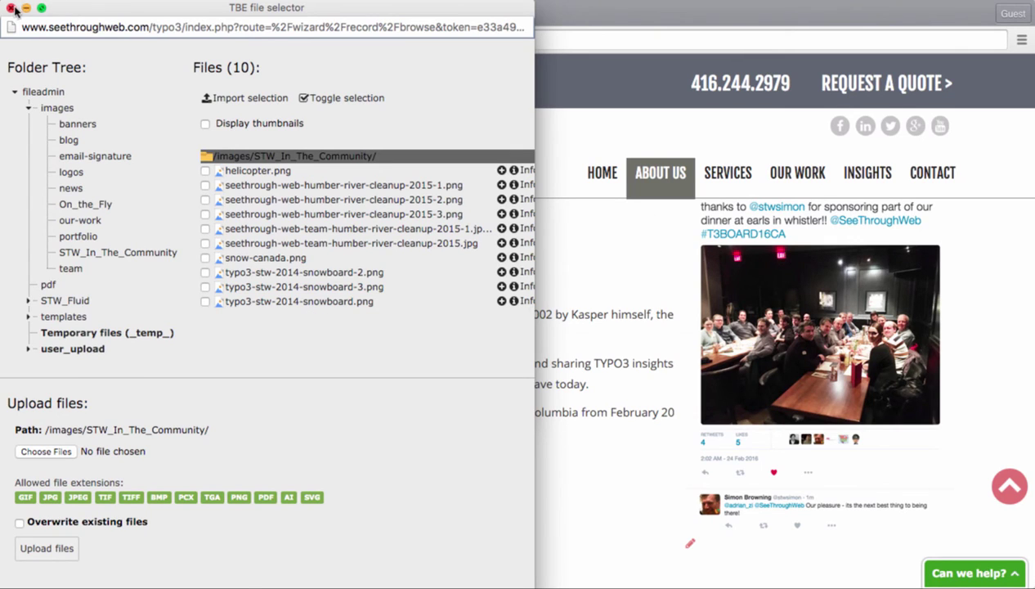
Attach helicopter.png and override its caption with 'Helicopter'.
{"action": "left_click", "coordinate": [260, 172]}
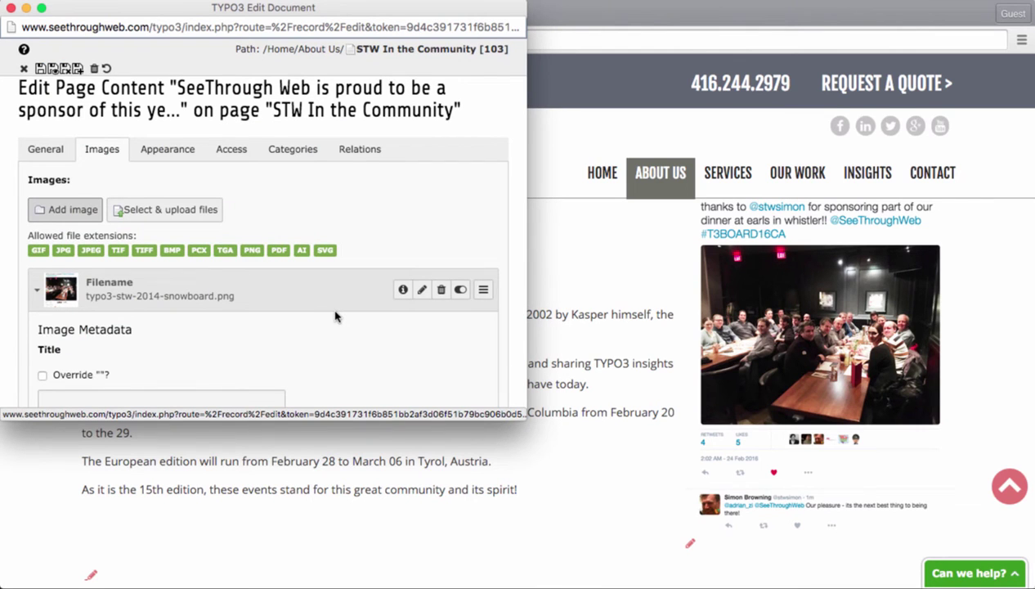
{"action": "scroll", "coordinate": [333, 320], "scroll_direction": "down", "scroll_amount": 3}
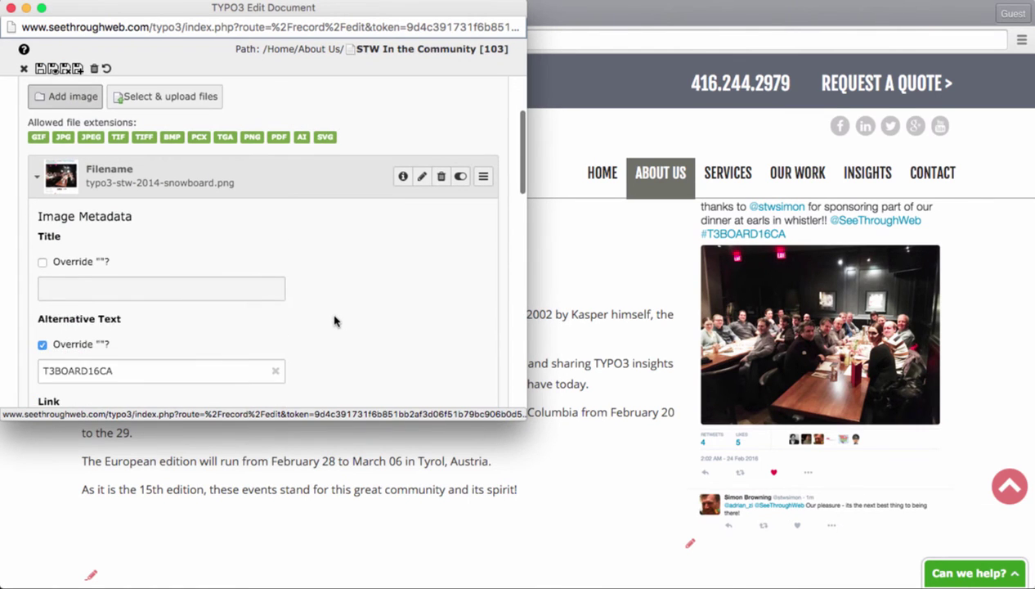
{"action": "scroll", "coordinate": [334, 321], "scroll_direction": "down", "scroll_amount": 2}
{"action": "scroll", "coordinate": [333, 320], "scroll_direction": "down", "scroll_amount": 3}
{"action": "scroll", "coordinate": [334, 321], "scroll_direction": "down", "scroll_amount": 7}
{"action": "scroll", "coordinate": [335, 321], "scroll_direction": "down", "scroll_amount": 1}
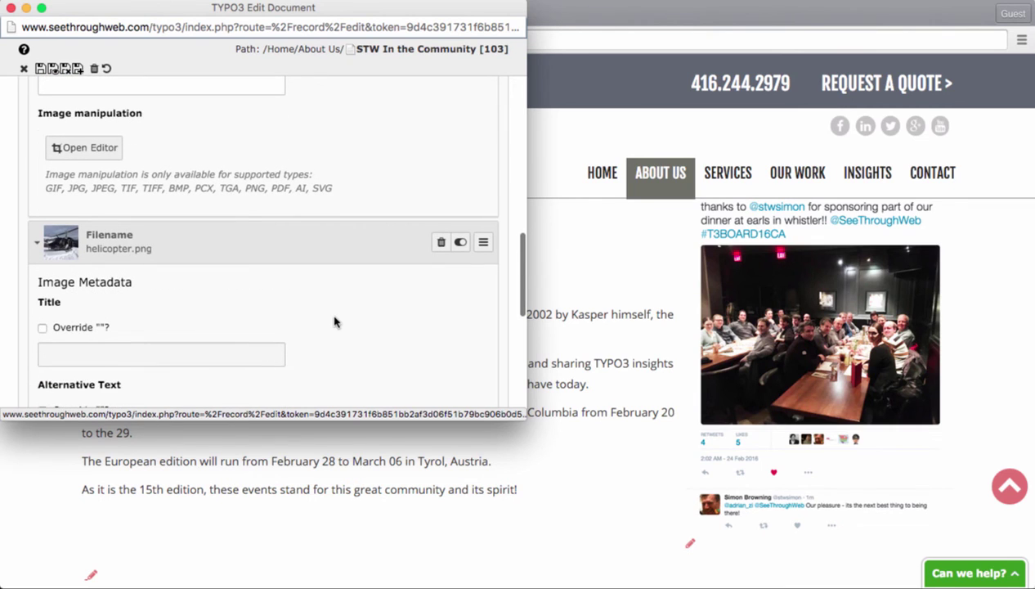
{"action": "scroll", "coordinate": [282, 310], "scroll_direction": "down", "scroll_amount": 5}
{"action": "scroll", "coordinate": [304, 317], "scroll_direction": "down", "scroll_amount": 2}
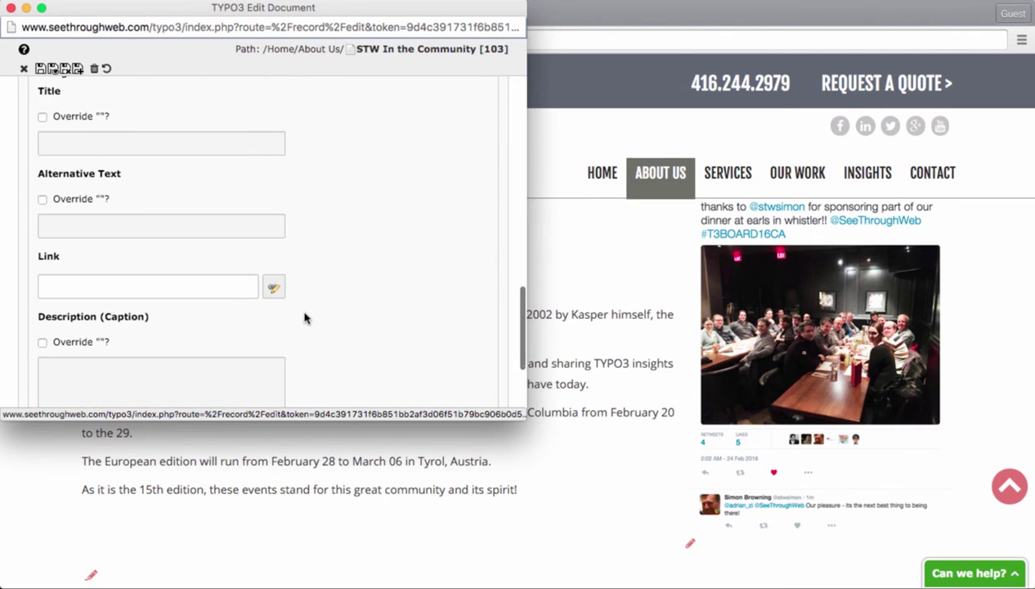
{"action": "left_click", "coordinate": [43, 317]}
{"action": "left_click", "coordinate": [82, 350]}
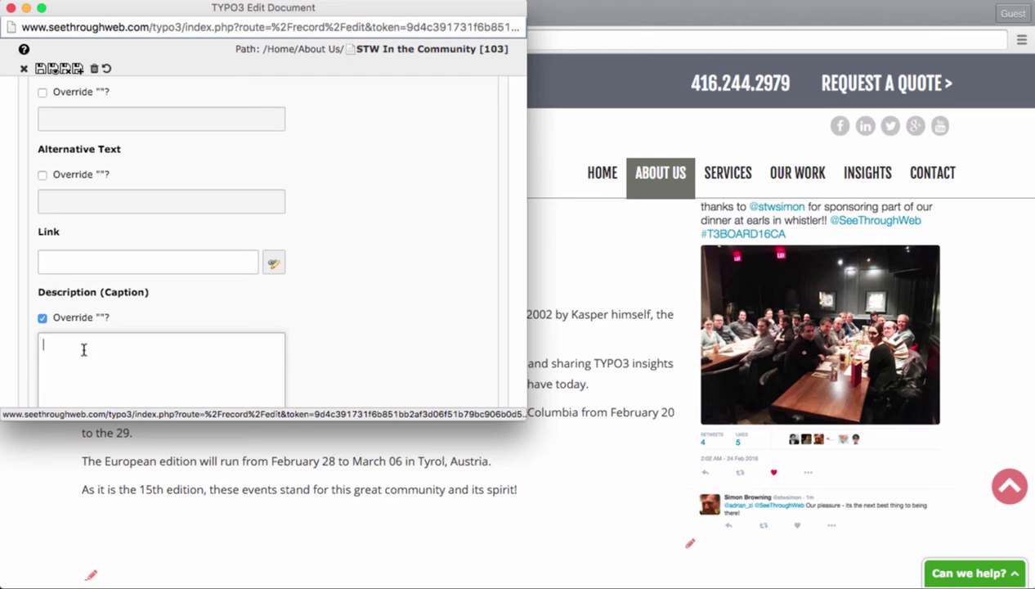
{"action": "type", "text": "Helicopt"}
{"action": "type", "text": "er"}
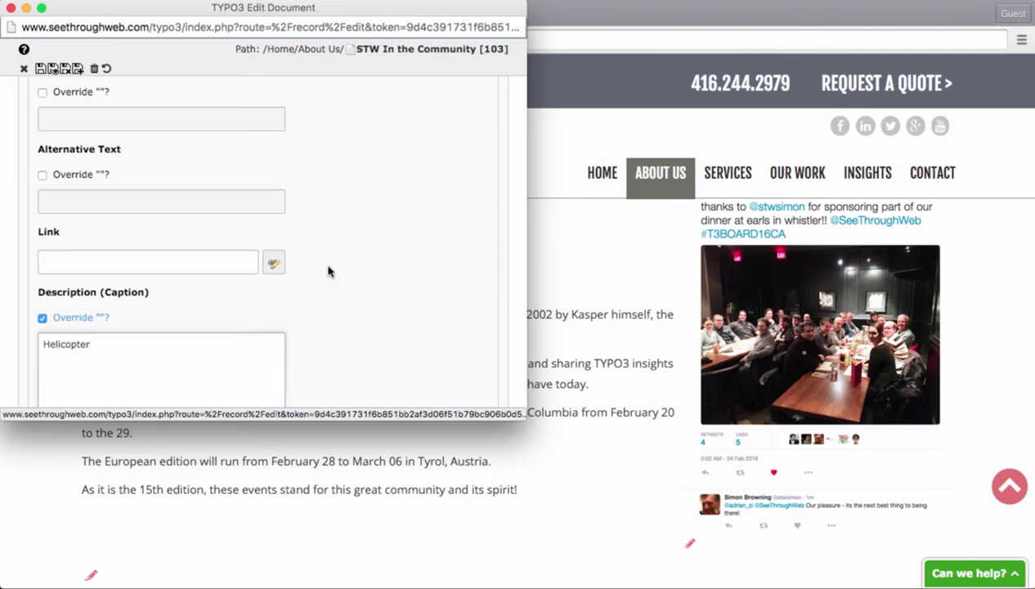
Open the helicopter image's link wizard and view its File and External URL tabs.
{"action": "left_click", "coordinate": [276, 266]}
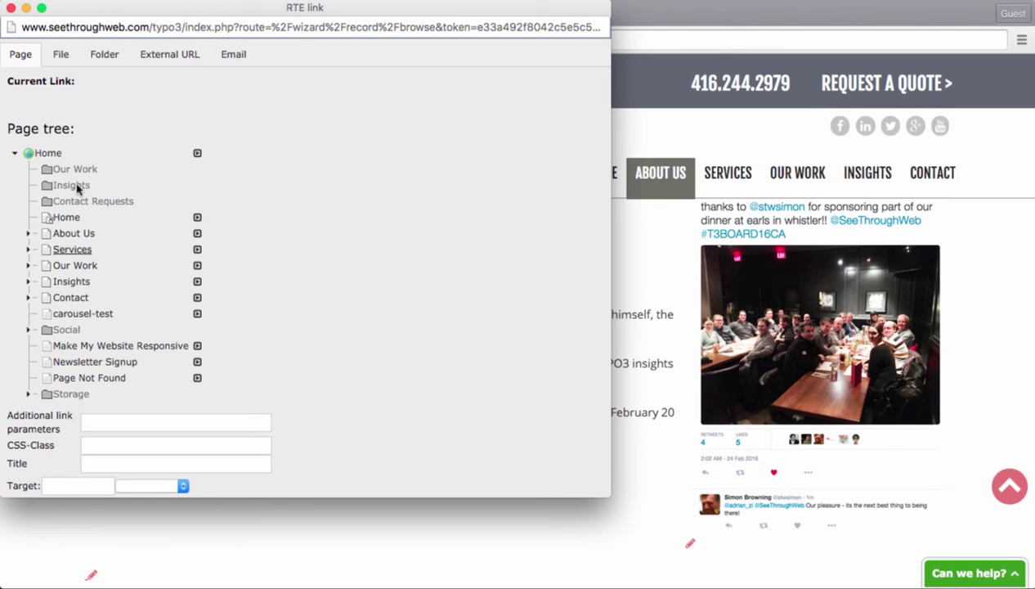
{"action": "left_click", "coordinate": [62, 57]}
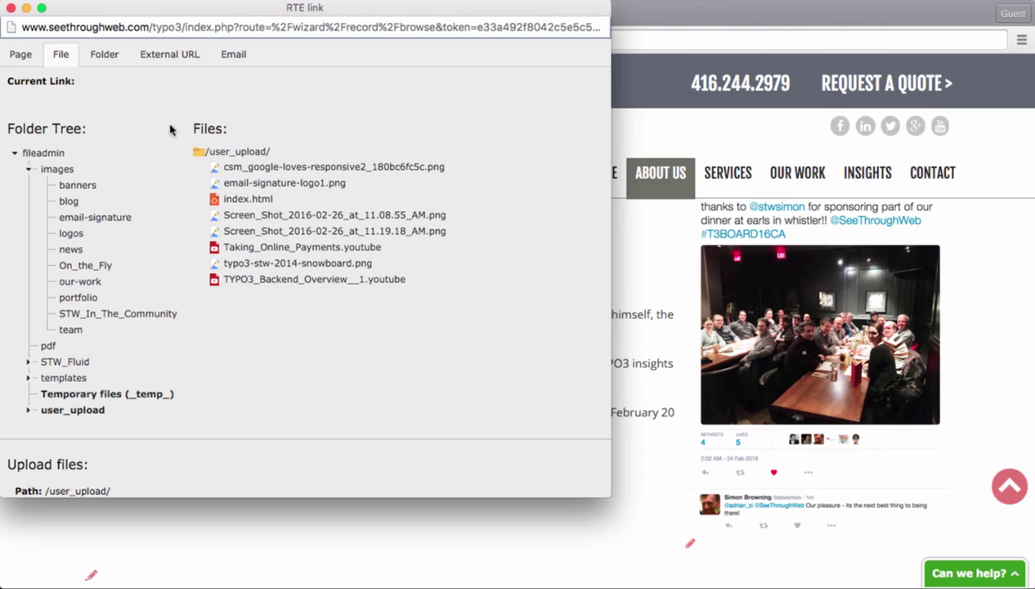
{"action": "left_click", "coordinate": [177, 63]}
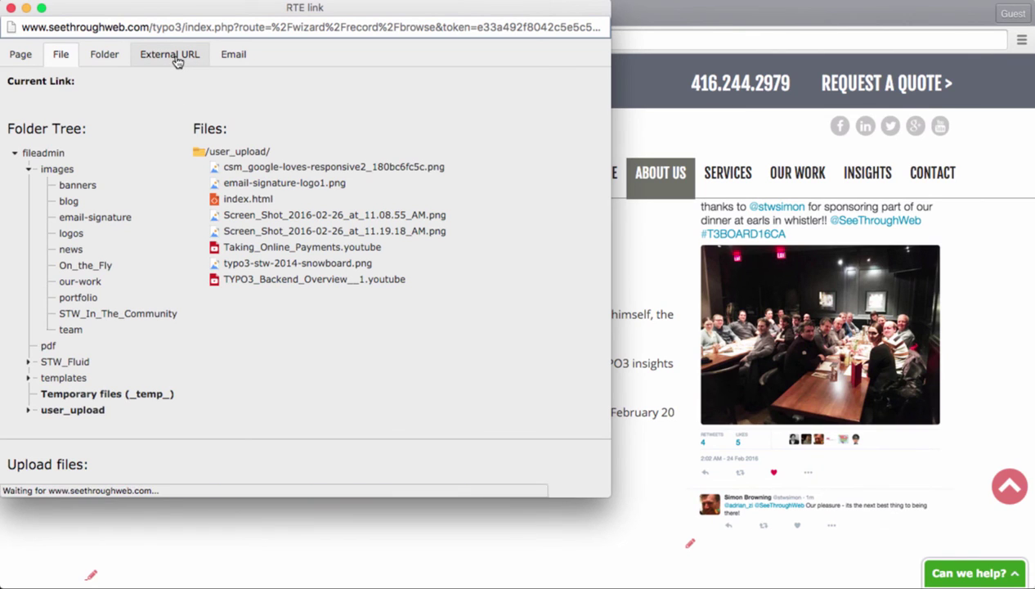
Close the link popup without a link, save and close, and check the captioned helicopter image.
{"action": "left_click", "coordinate": [11, 7]}
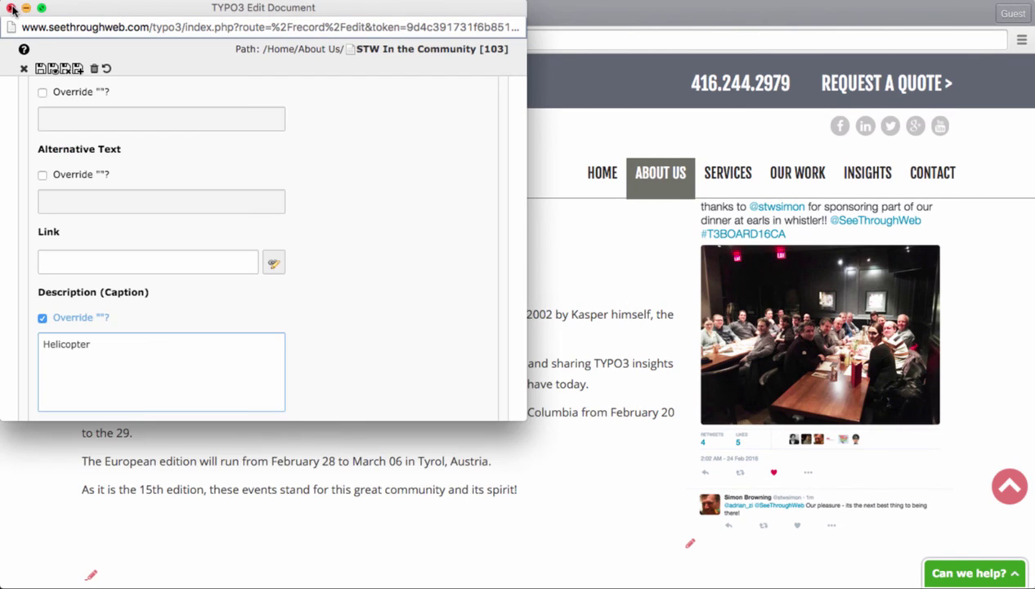
{"action": "left_click", "coordinate": [66, 70]}
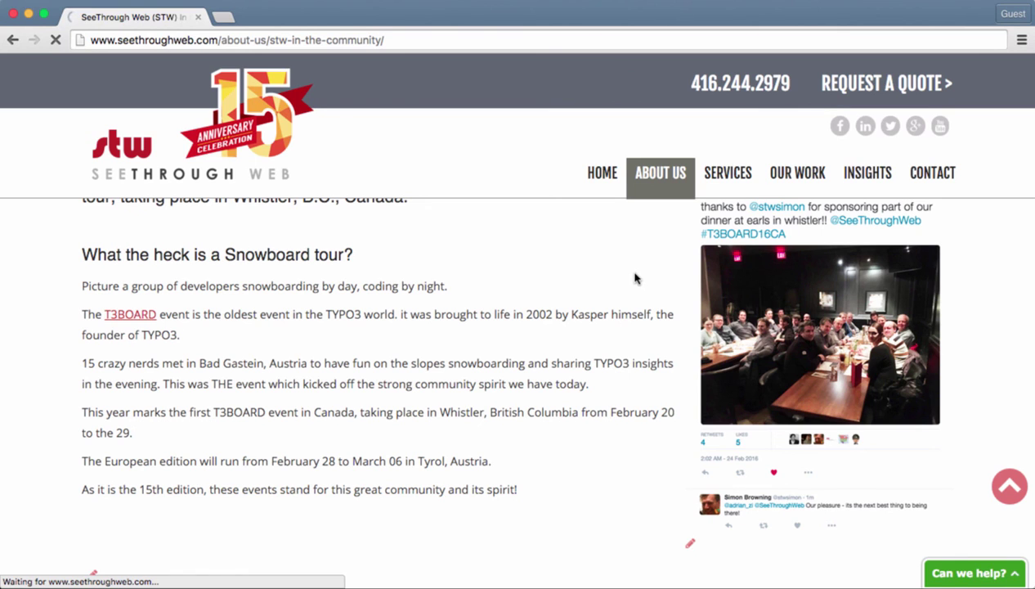
{"action": "scroll", "coordinate": [654, 327], "scroll_direction": "down", "scroll_amount": 3}
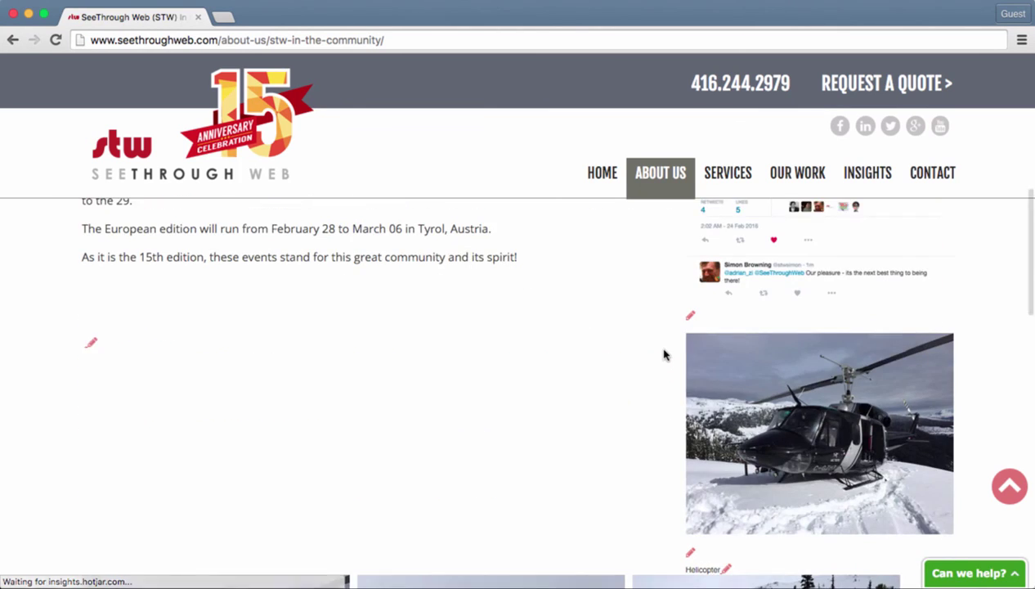